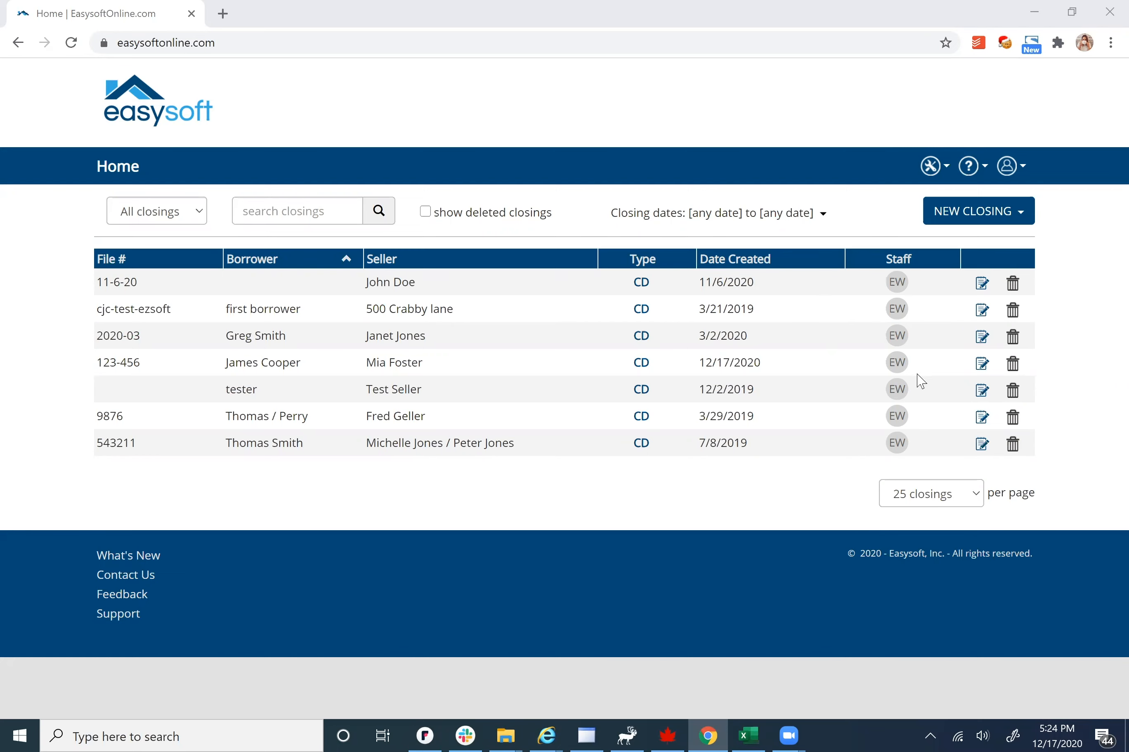
Step: Open closing file 123-456 for editing and launch its 1099-S form
left_click(980, 366)
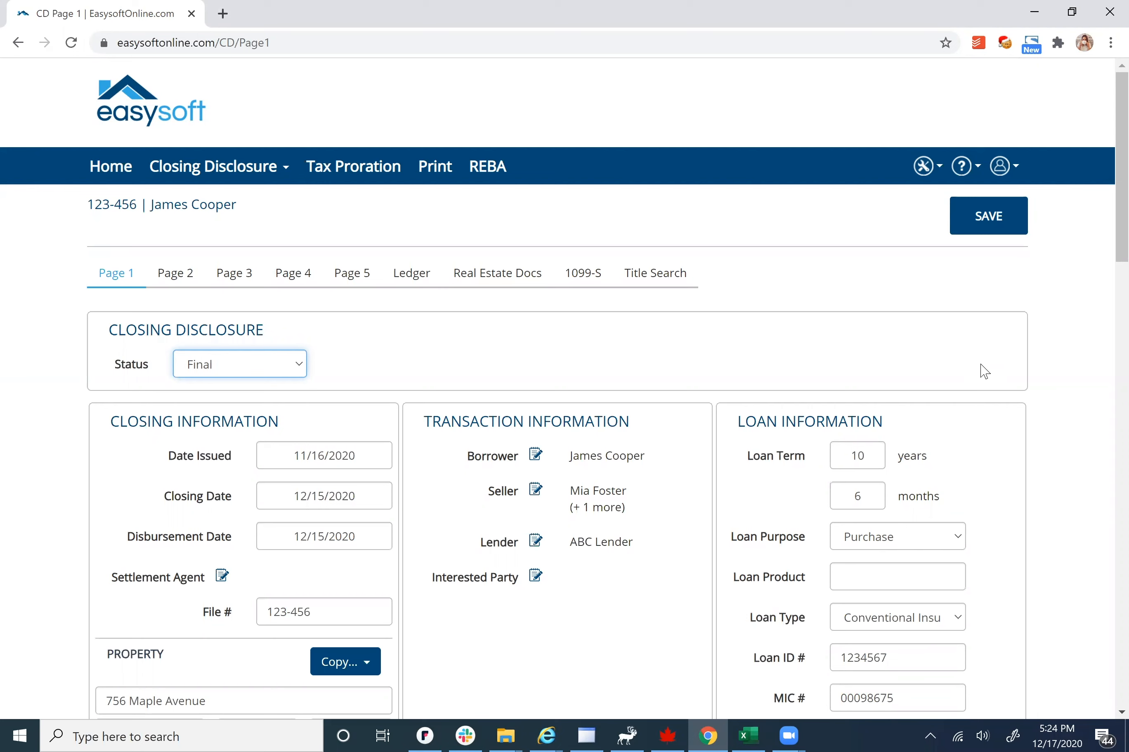
left_click(601, 279)
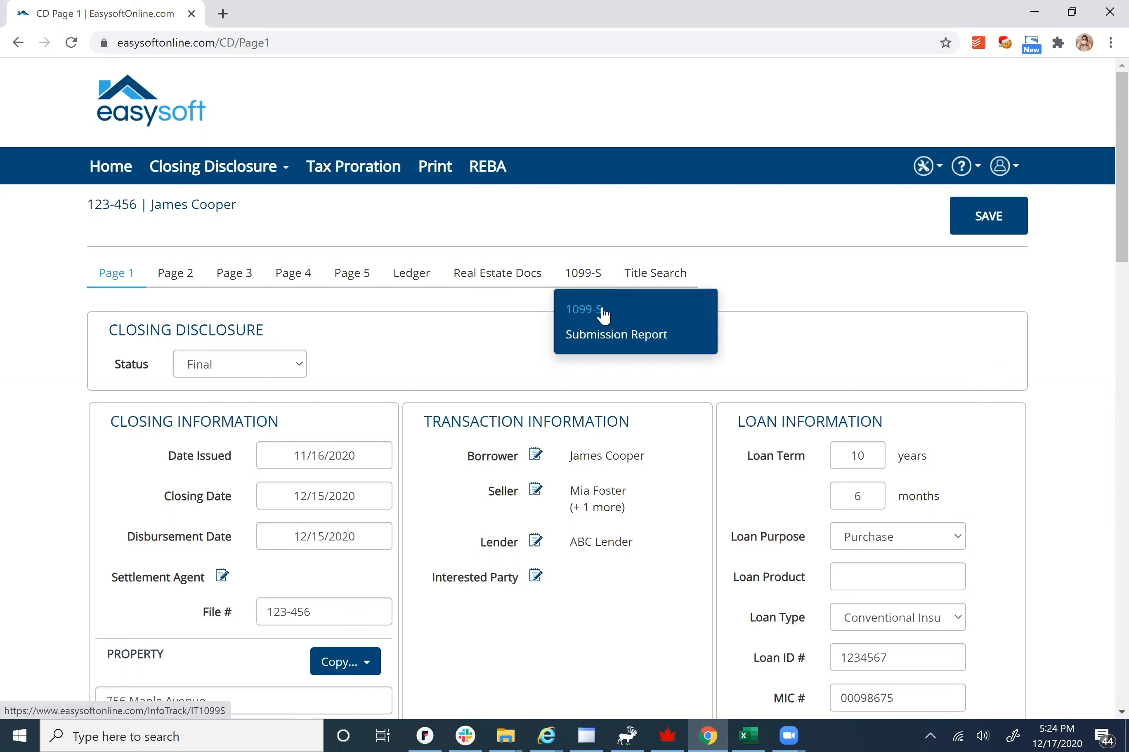
left_click(605, 315)
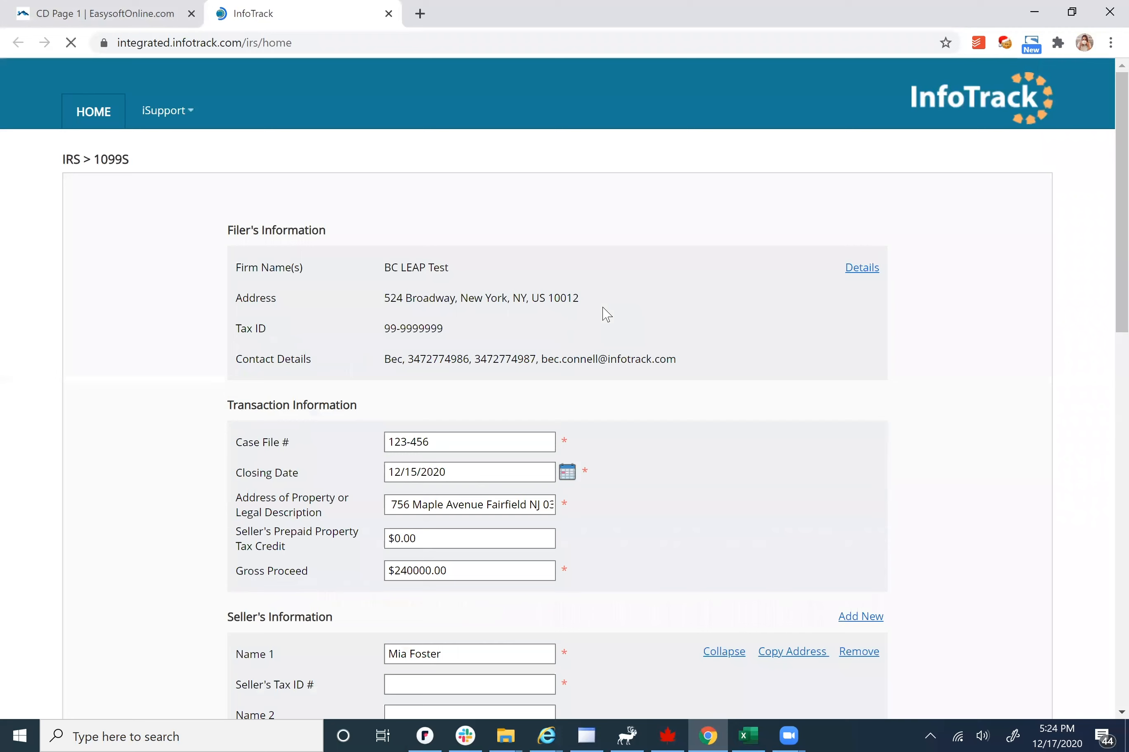
Step: Enter the first seller's tax ID in the 1099-S seller information
scroll(997, 338, "down", 3)
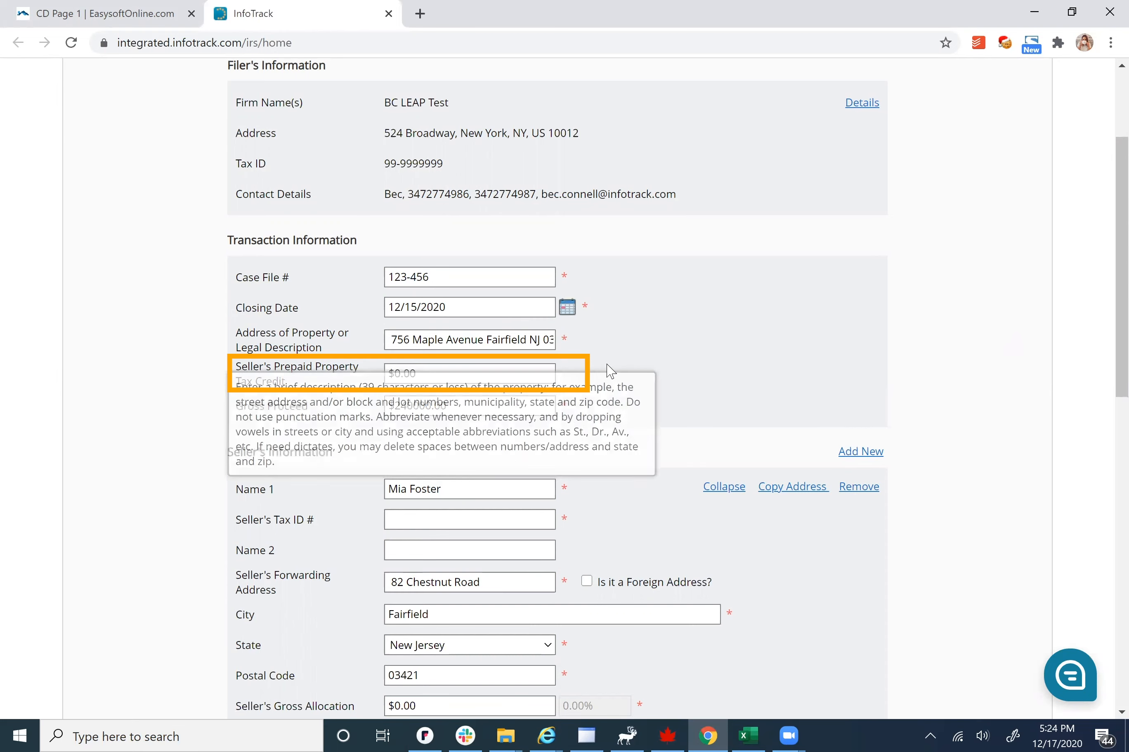
scroll(972, 378, "down", 5)
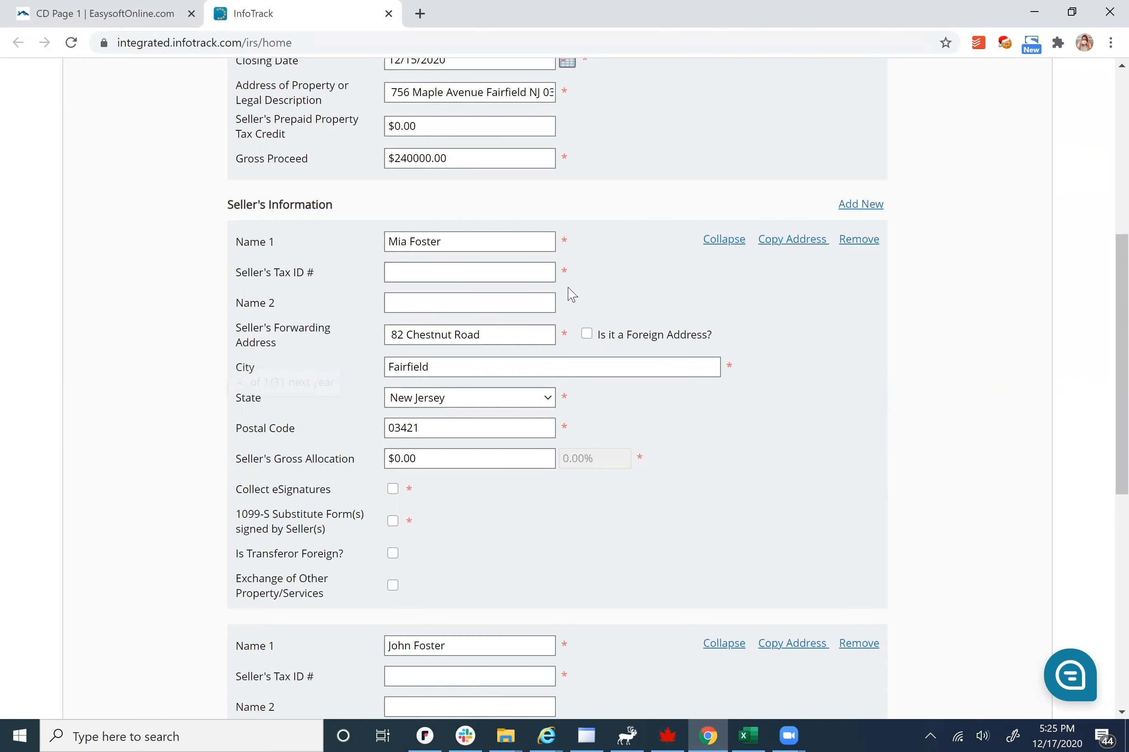
left_click(440, 277)
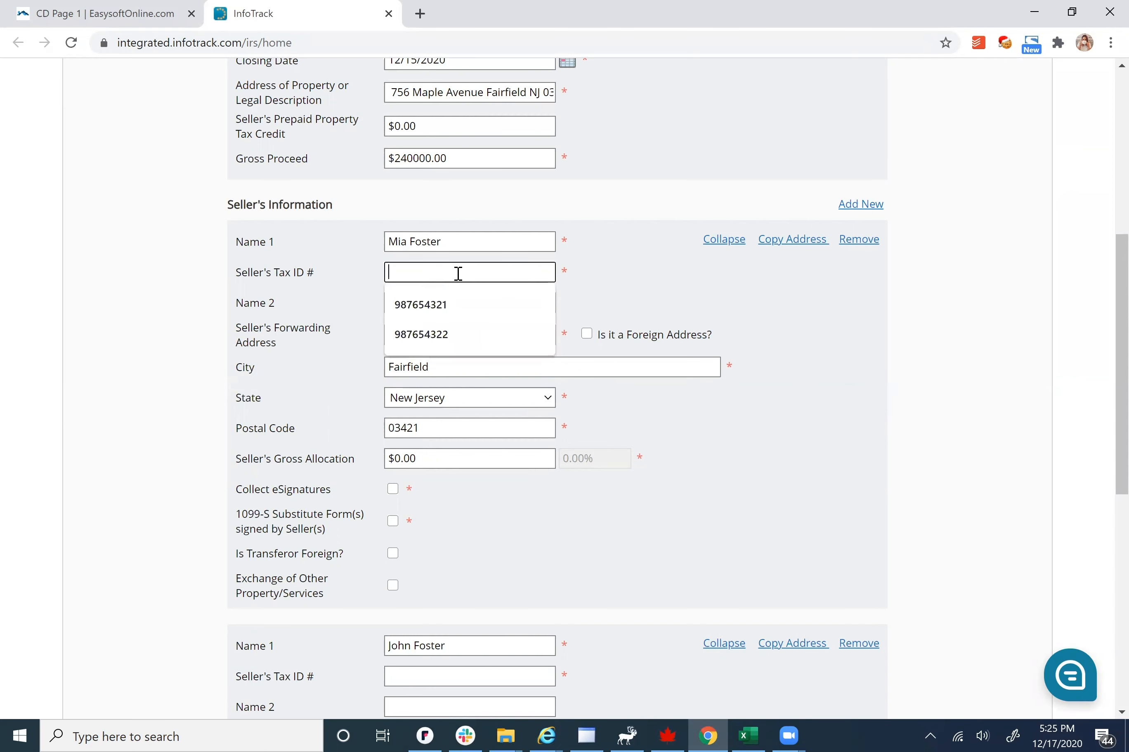
type("987654321")
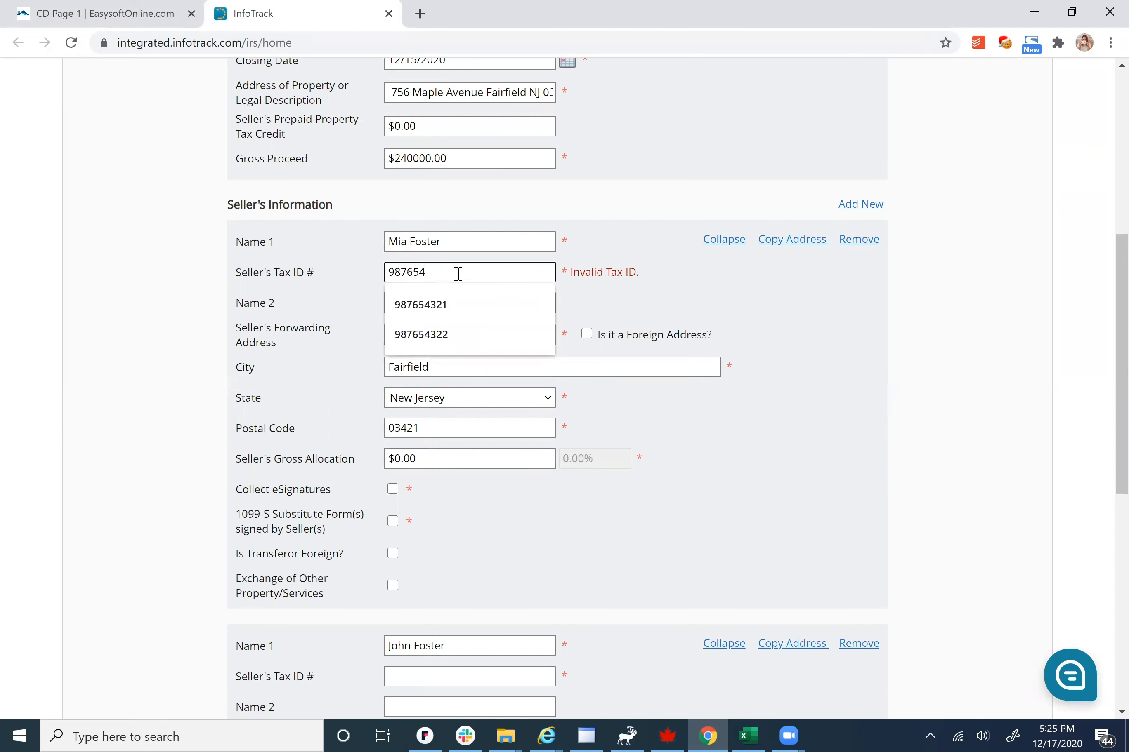
left_click(781, 311)
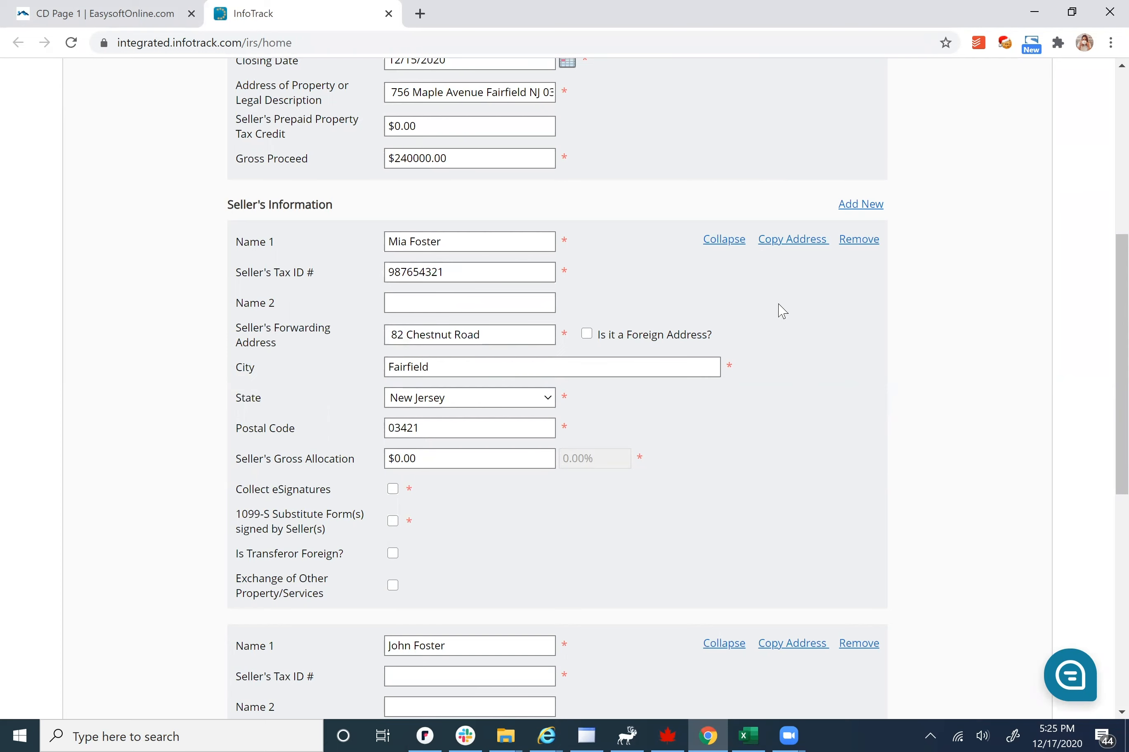
Step: Enter the second seller's tax ID in the 1099-S seller information
scroll(782, 311, "down", 4)
scroll(782, 311, "down", 1)
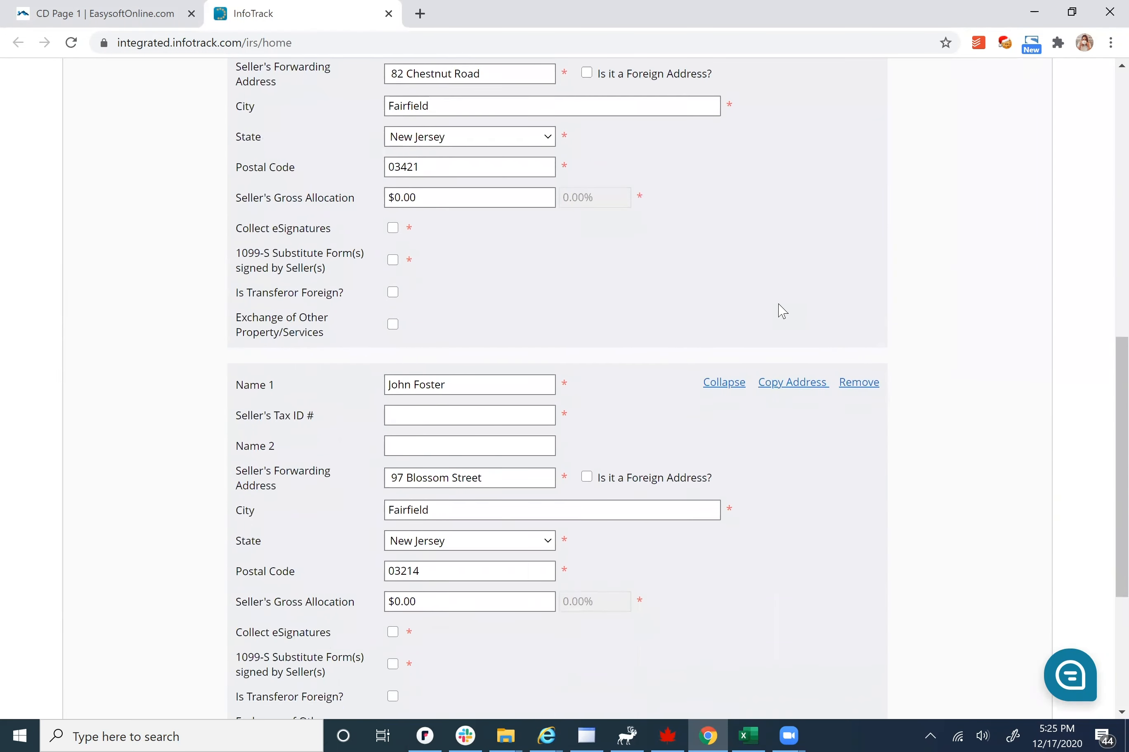
left_click(542, 339)
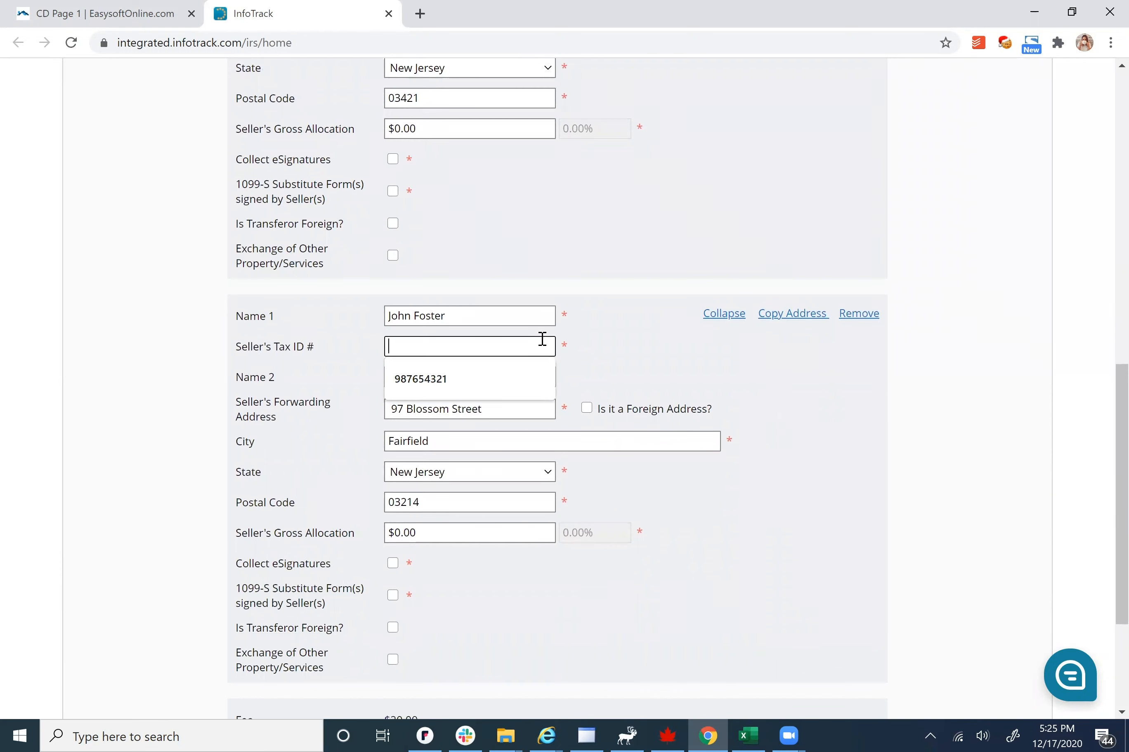
type("123456789")
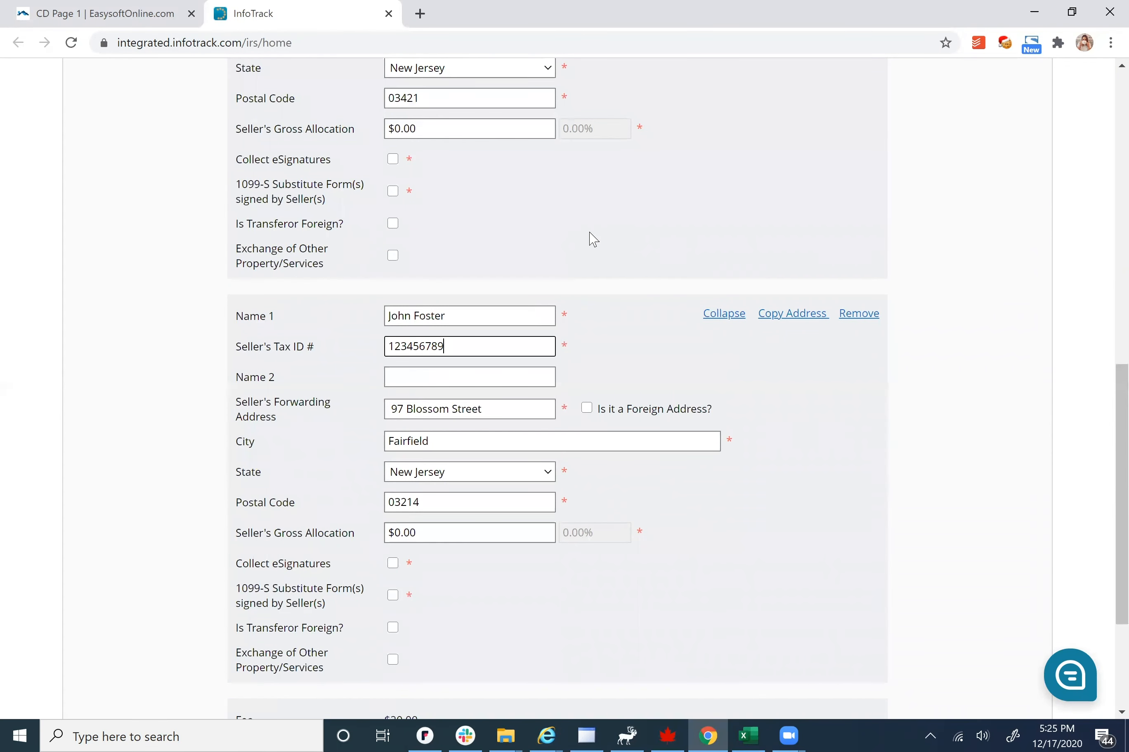
Step: Set the first seller's gross allocation to $120000.00 and check the allocation shown for the second seller
scroll(594, 239, "up", 2)
scroll(594, 239, "up", 1)
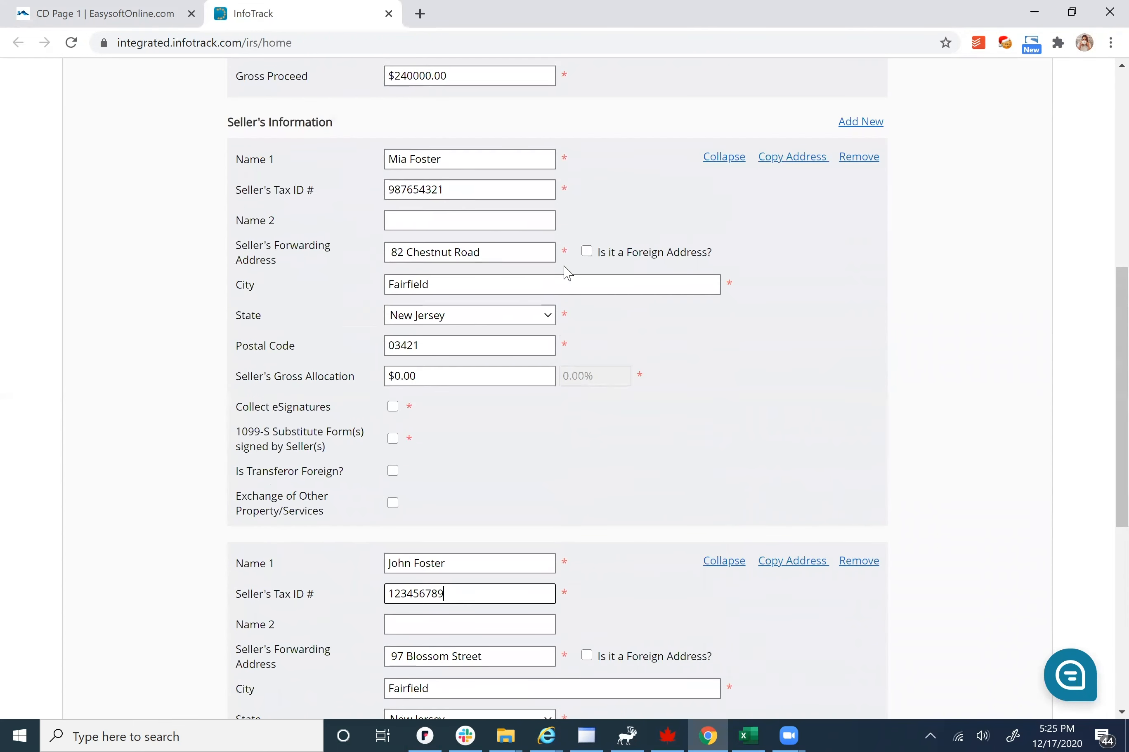
left_click(394, 376)
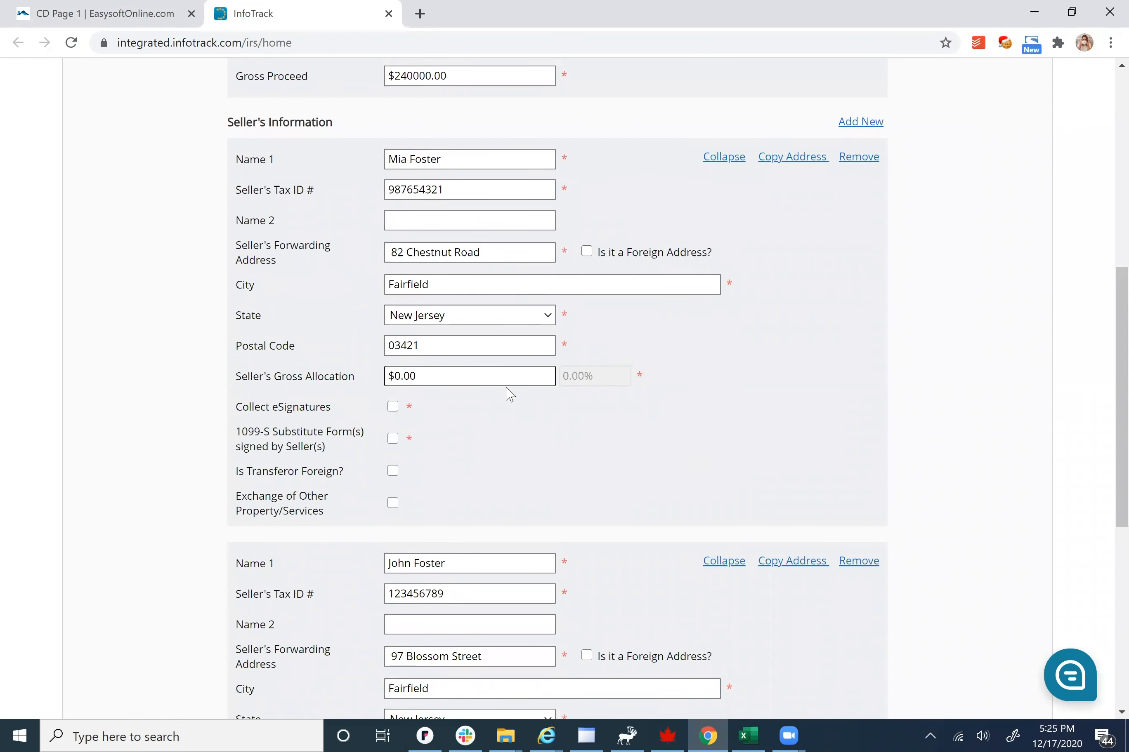
type("12000")
left_click(736, 403)
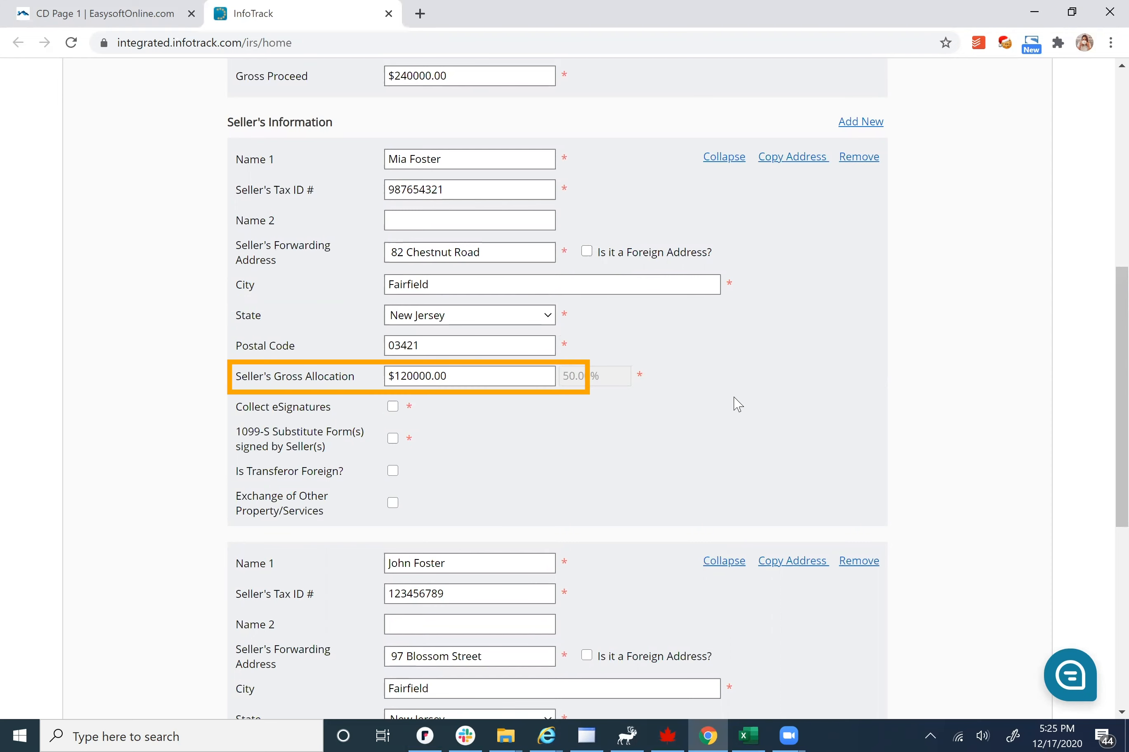
scroll(737, 404, "down", 3)
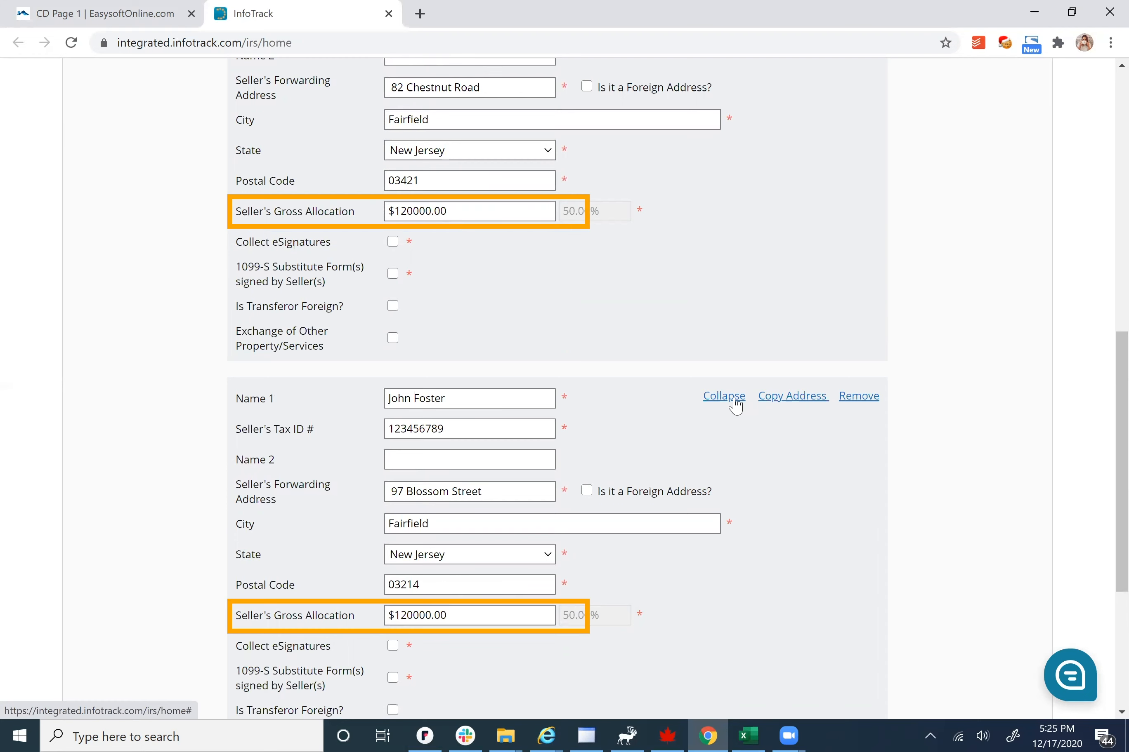
Step: Add a blank third seller entry to the seller information and remove it again
scroll(736, 406, "up", 3)
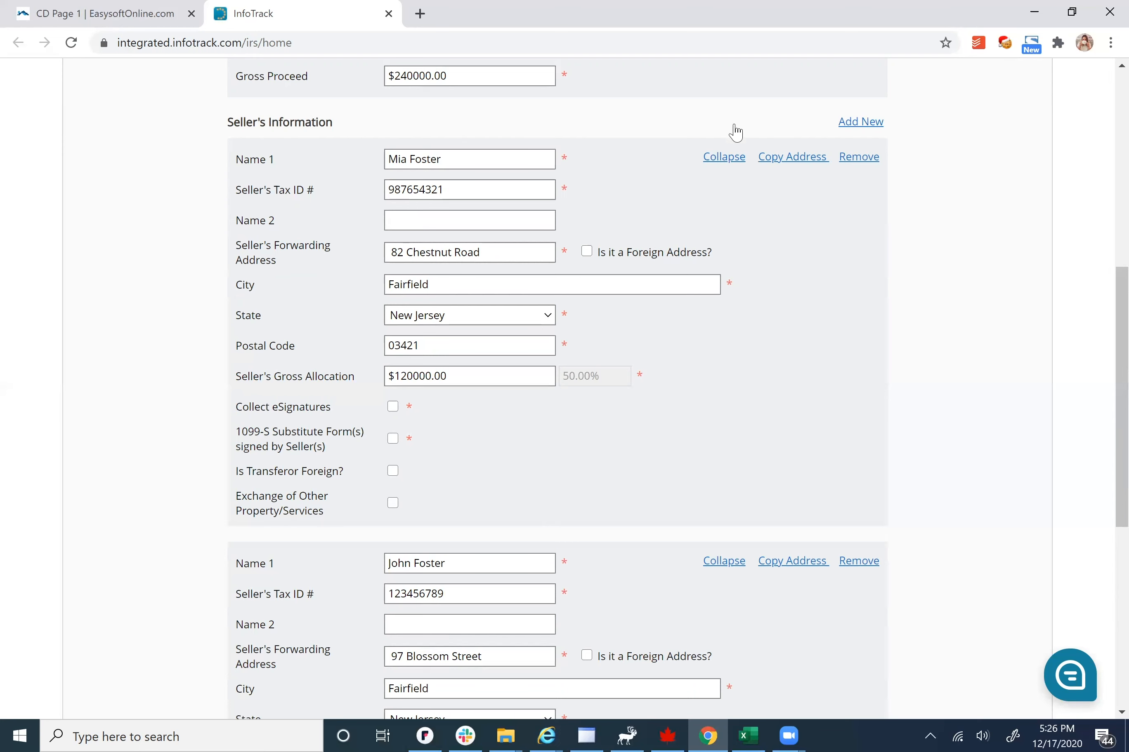
left_click(851, 127)
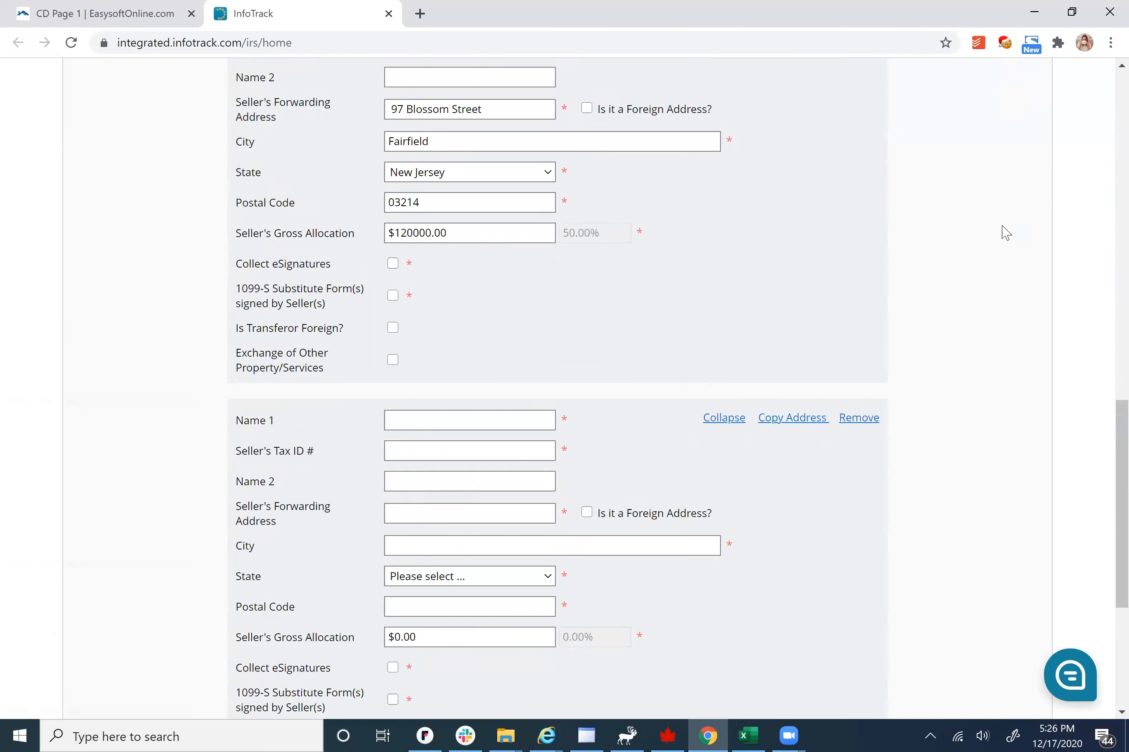
scroll(1005, 233, "down", 2)
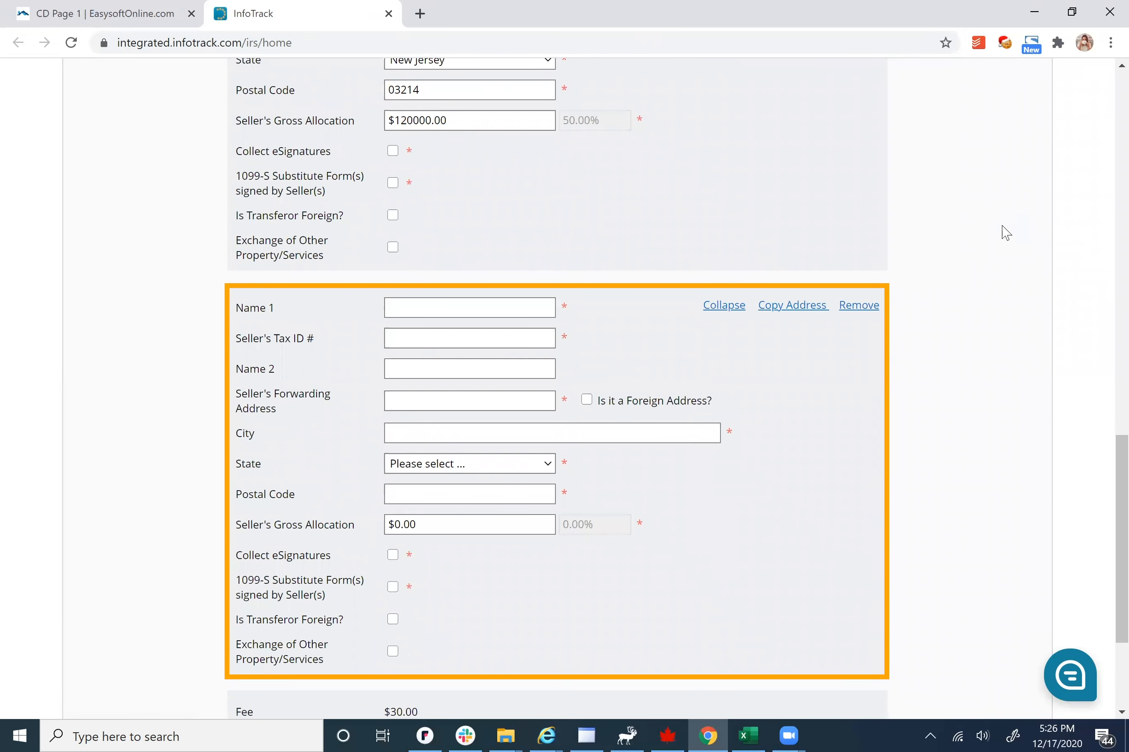
left_click(869, 307)
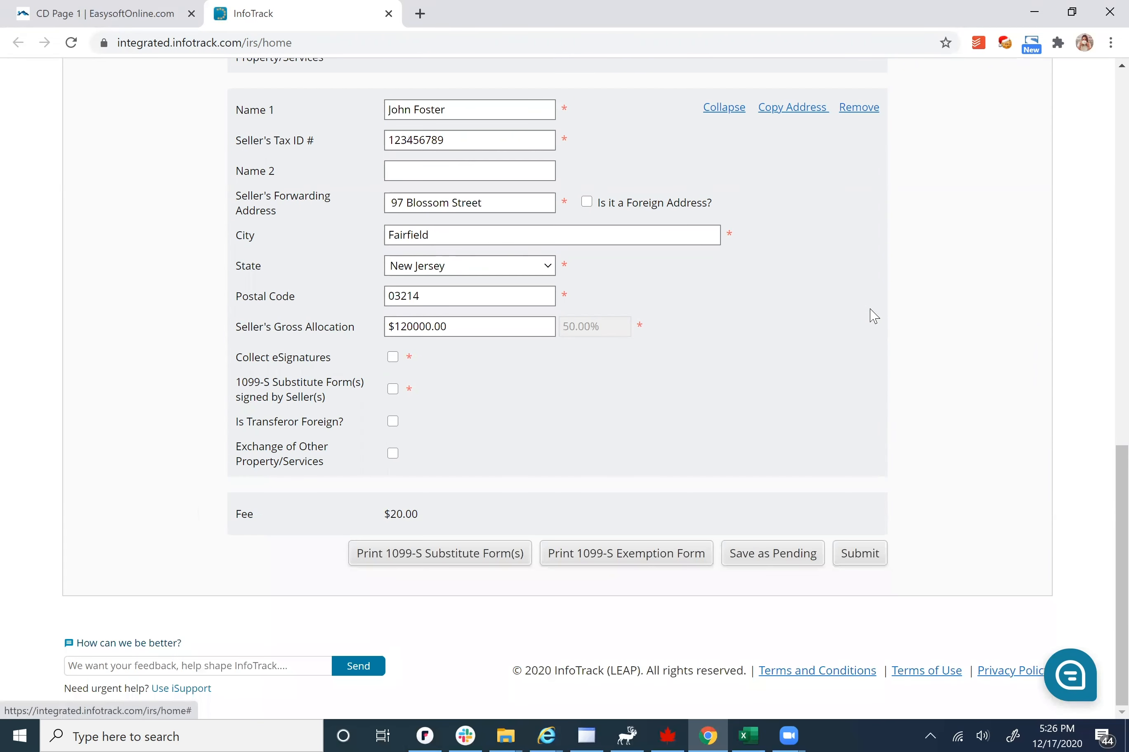
Step: Mark the 1099-S Substitute Form(s) as signed for both sellers, leaving eSignature collection off
scroll(873, 315, "up", 5)
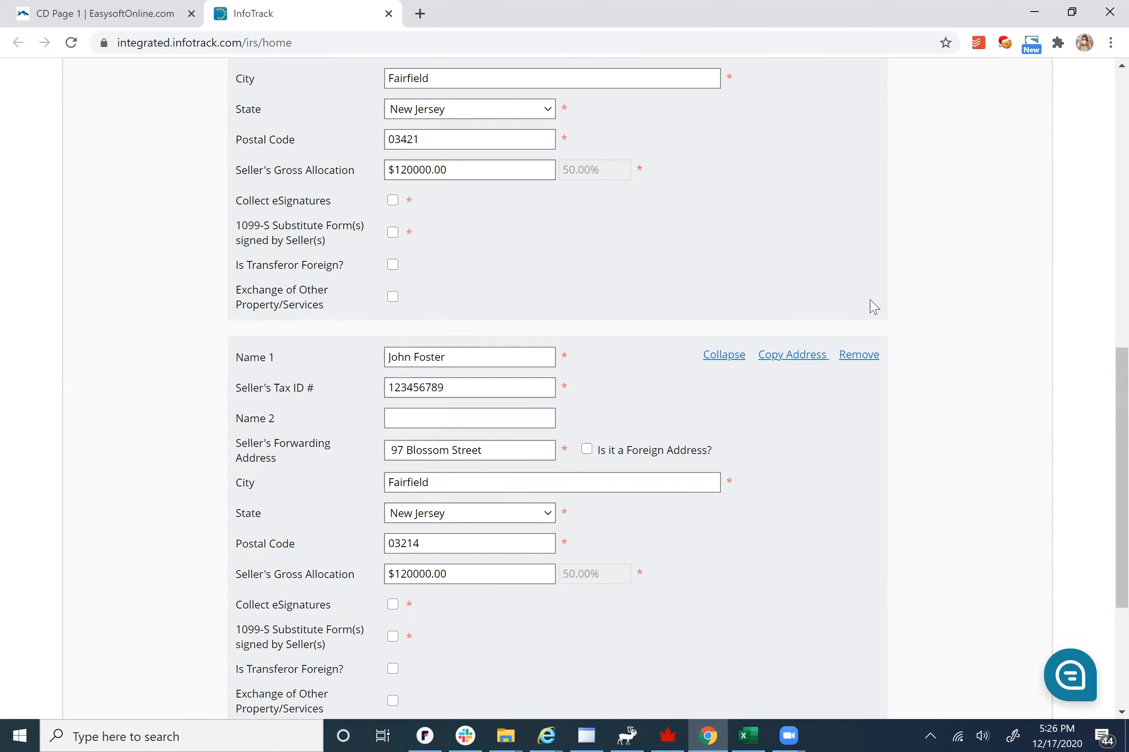
mouse_move(437, 229)
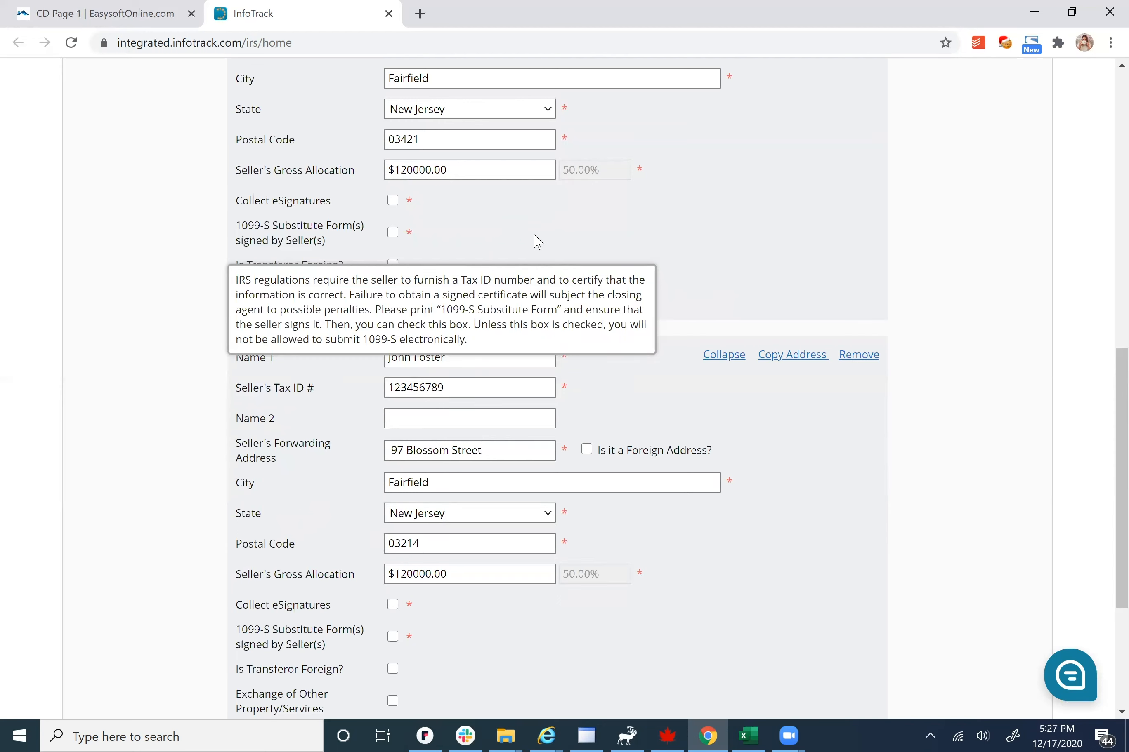
left_click(393, 232)
scroll(247, 408, "down", 3)
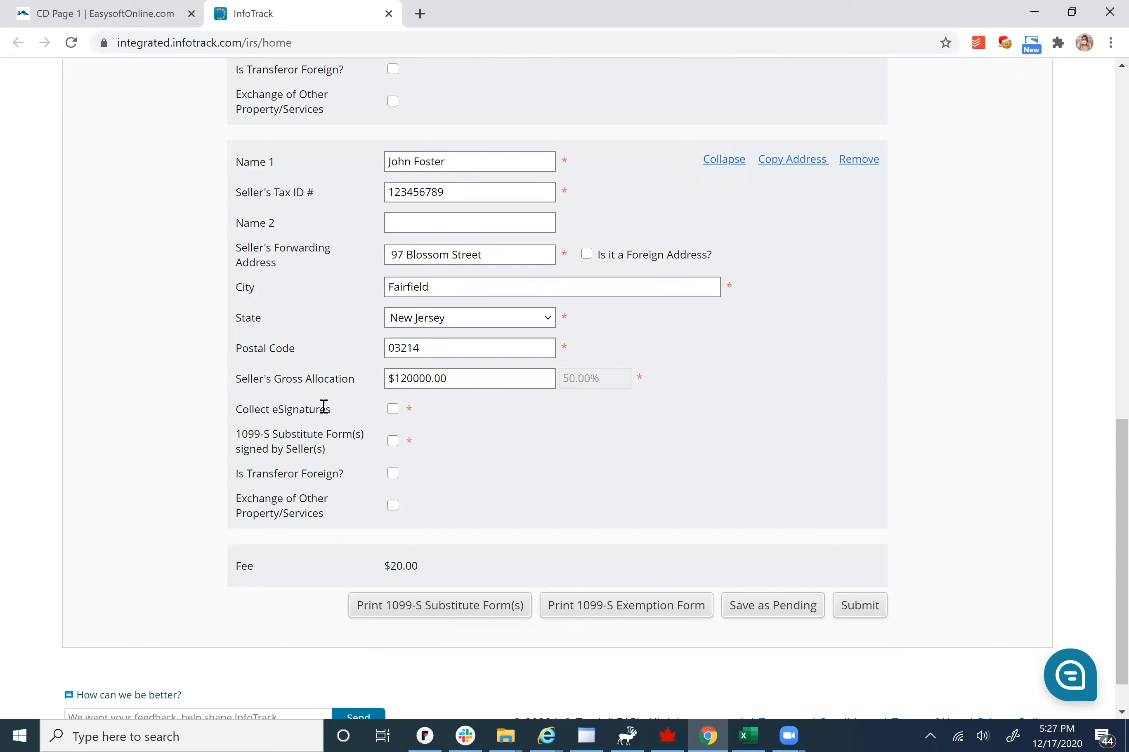
left_click(392, 410)
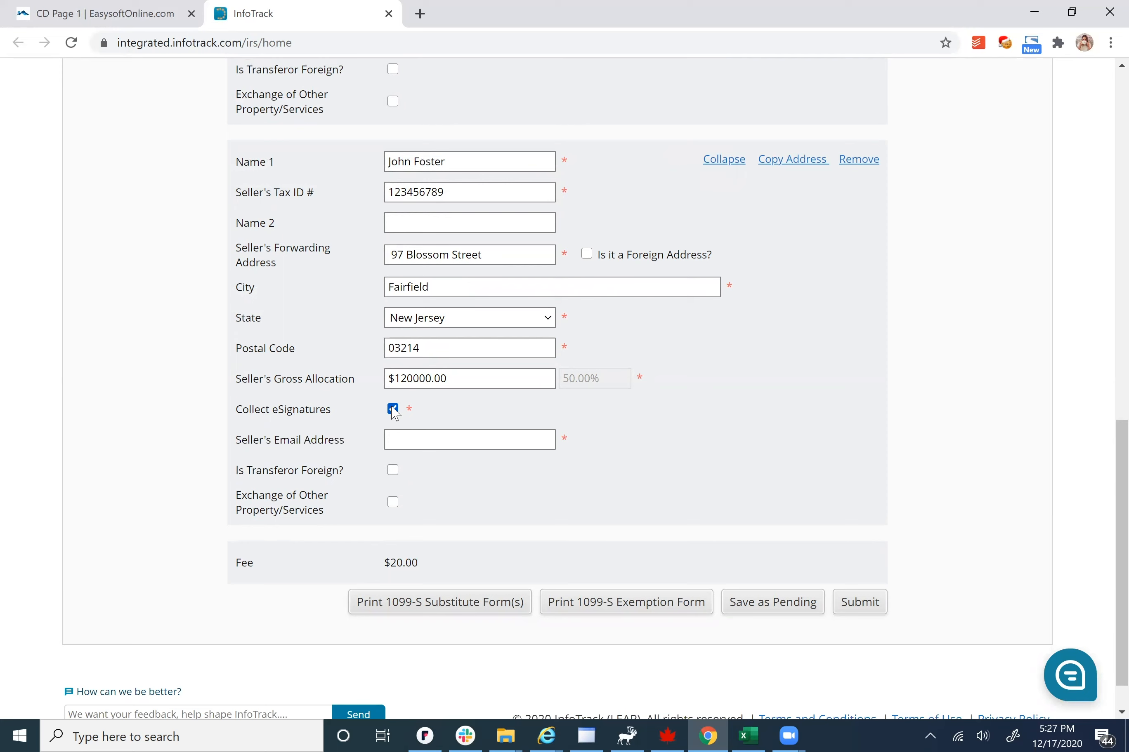
left_click(392, 410)
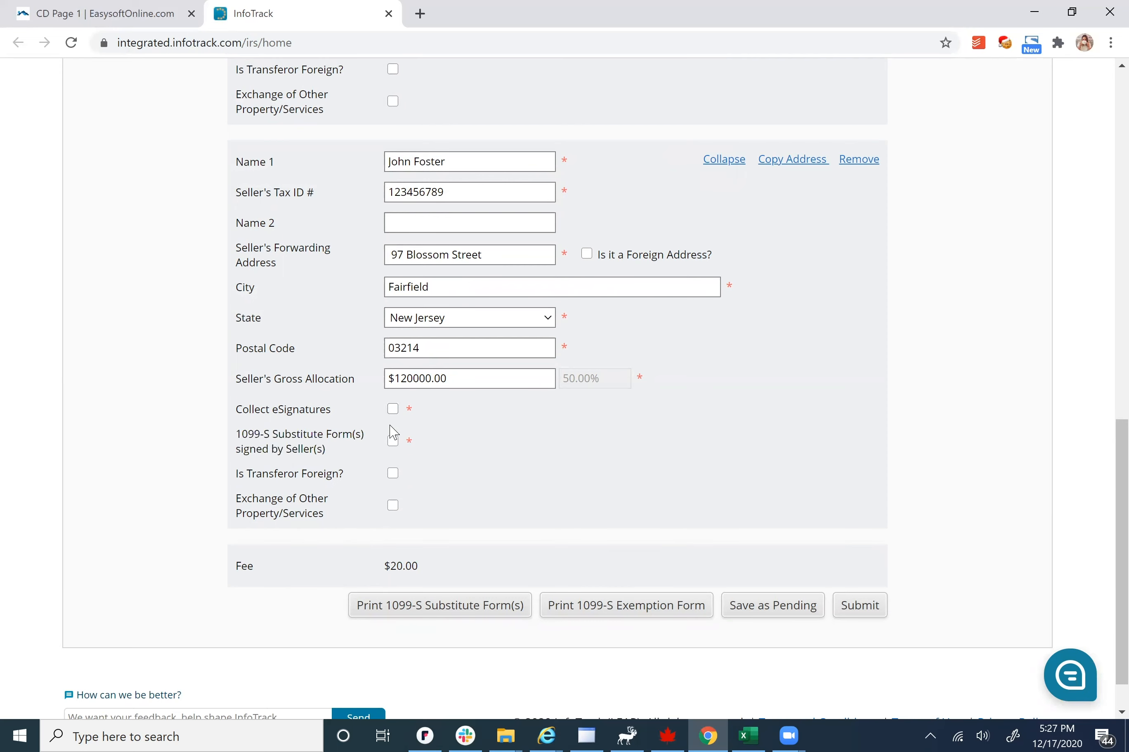
left_click(393, 441)
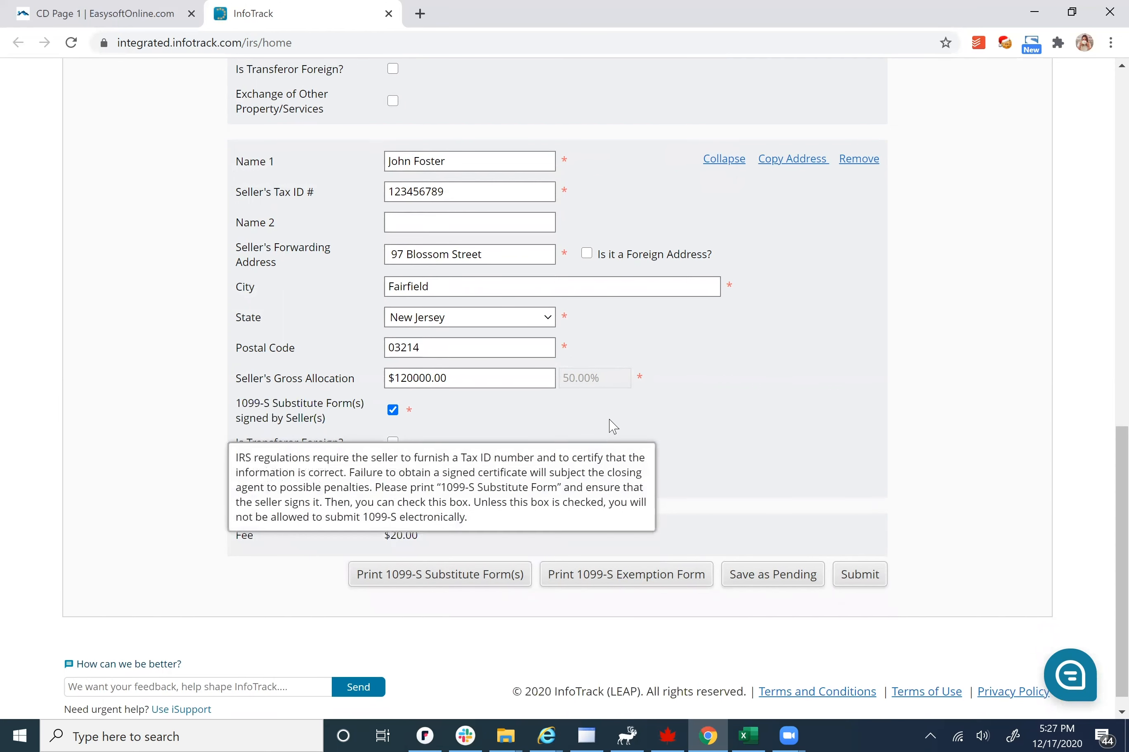
Step: Submit the 1099-S for both sellers and open the first seller's completed form for review
scroll(609, 428, "down", 1)
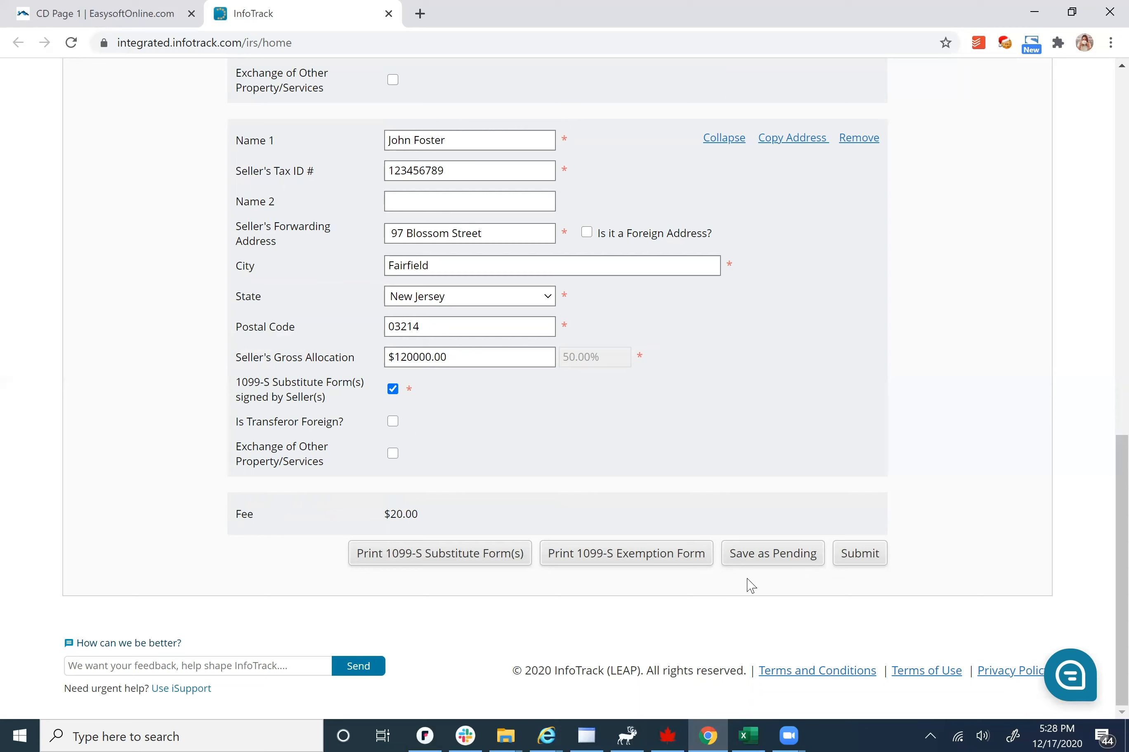
left_click(852, 558)
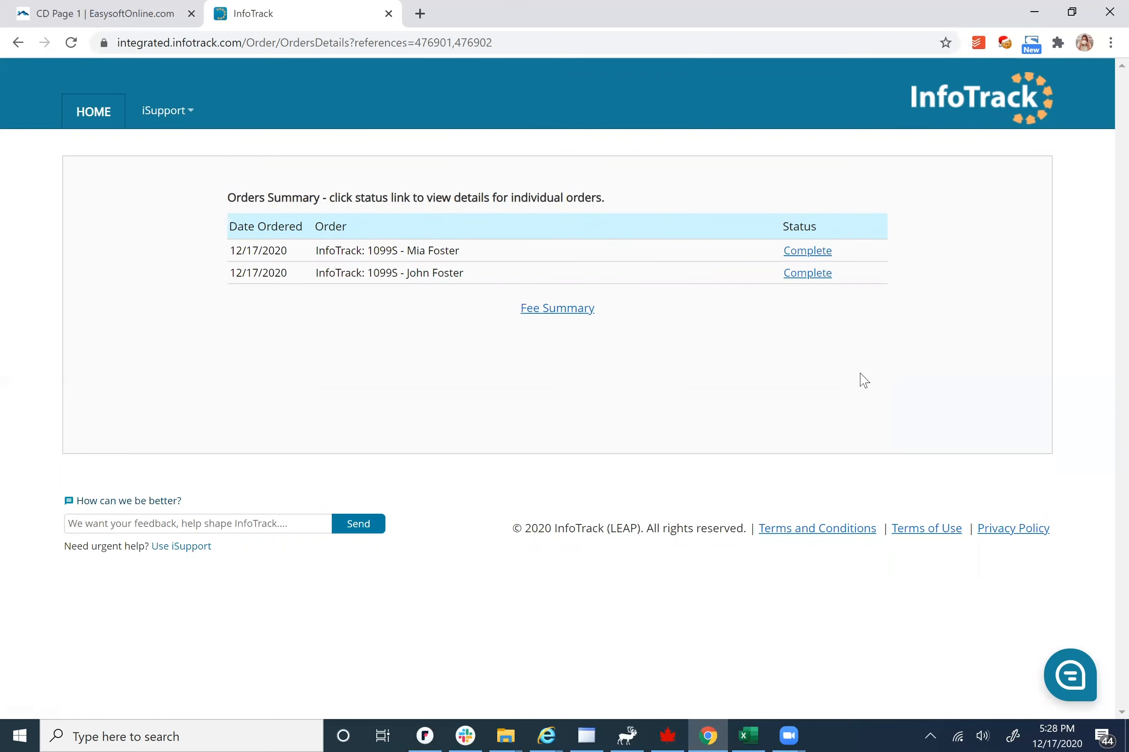
left_click(825, 254)
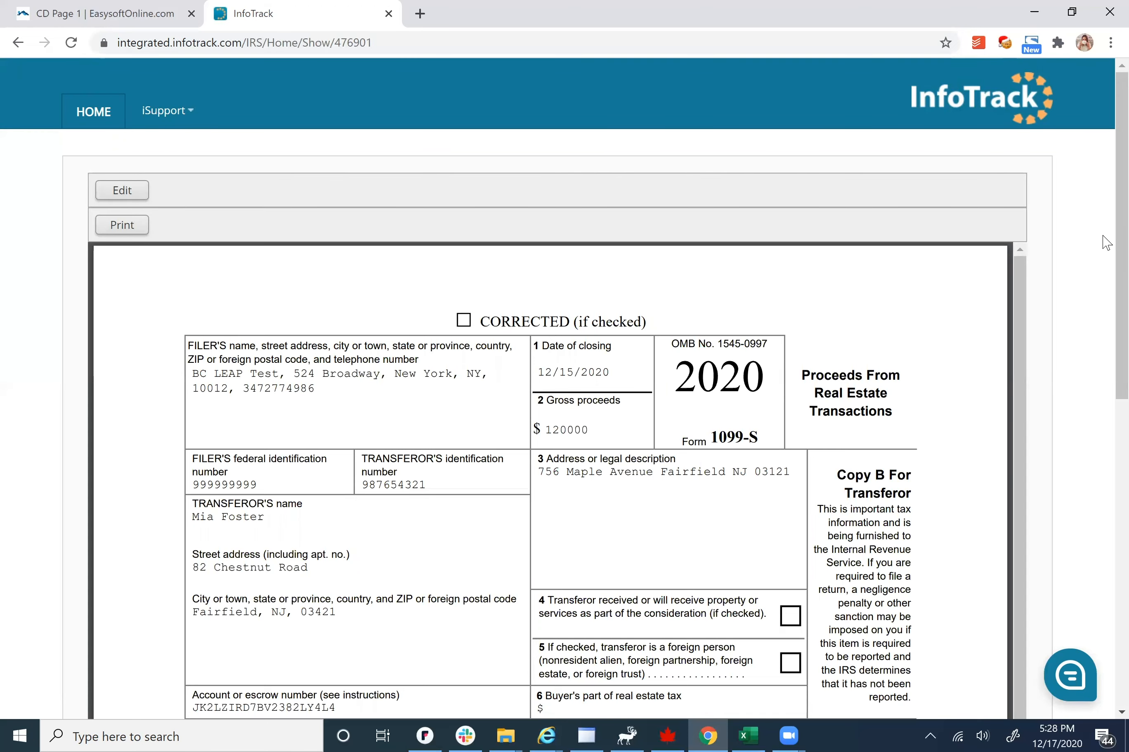
scroll(1104, 257, "down", 3)
scroll(1106, 315, "up", 1)
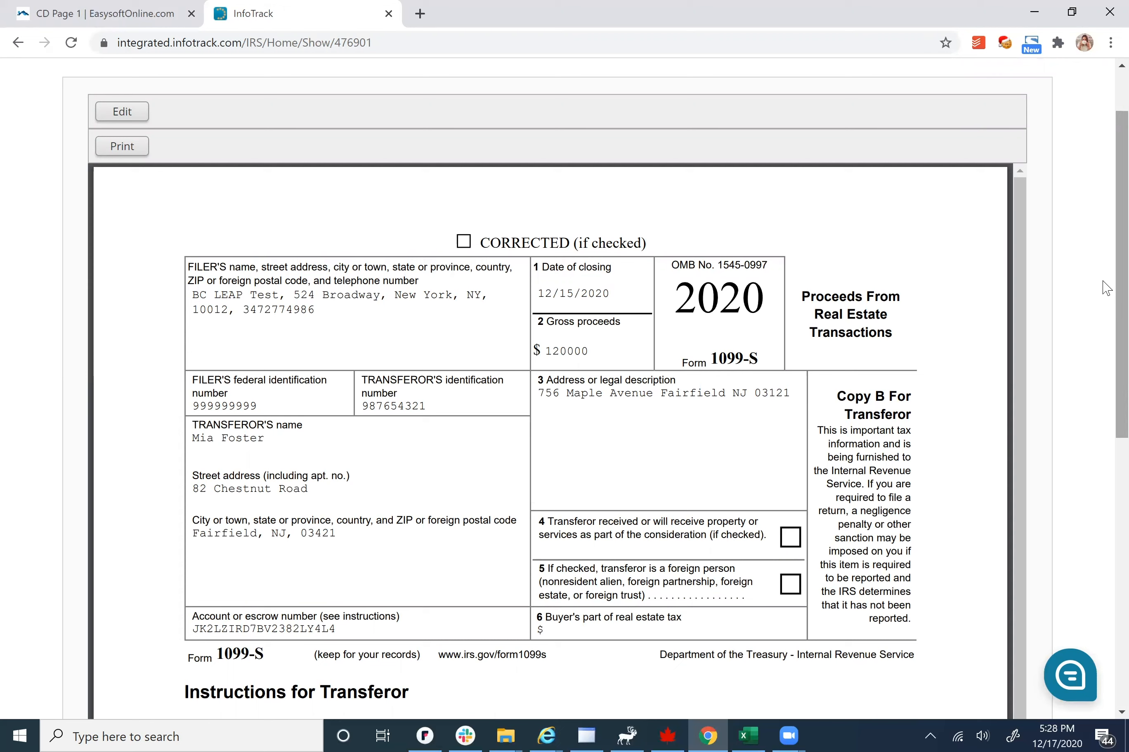
Step: Edit the first seller's submitted 1099-S, change the last digit of the seller's tax ID to 2, and resubmit it
left_click(129, 115)
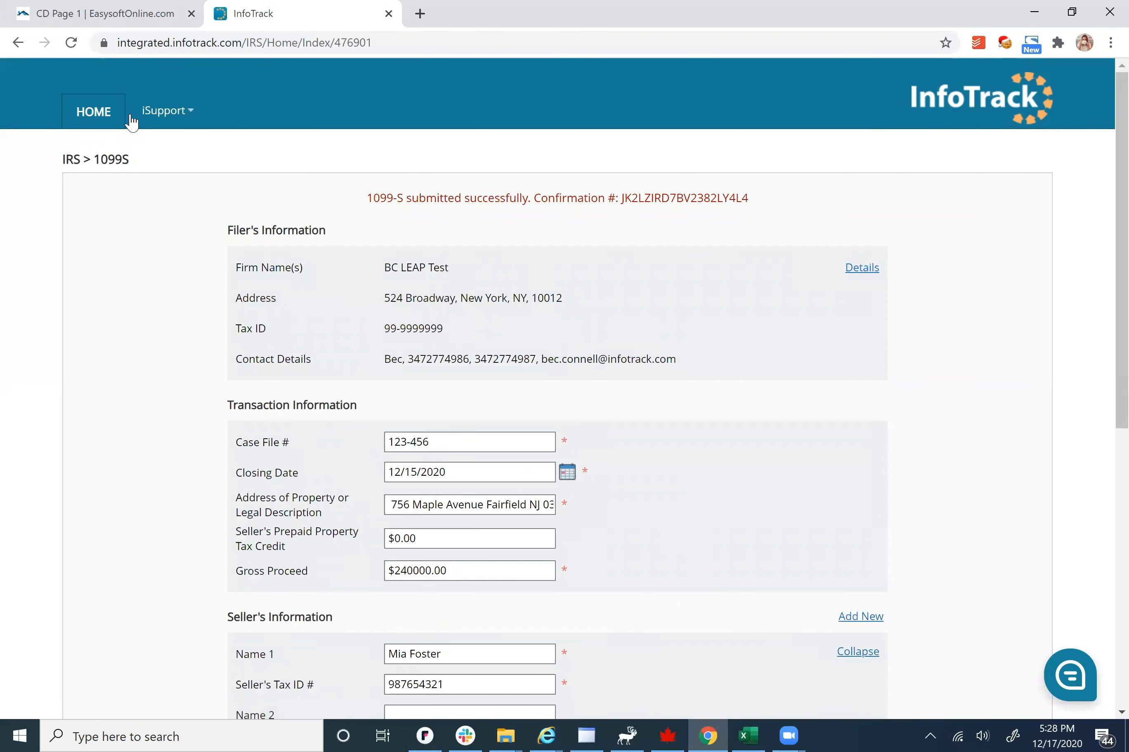
scroll(322, 329, "down", 4)
left_click(466, 433)
key("BackSpace")
type("2")
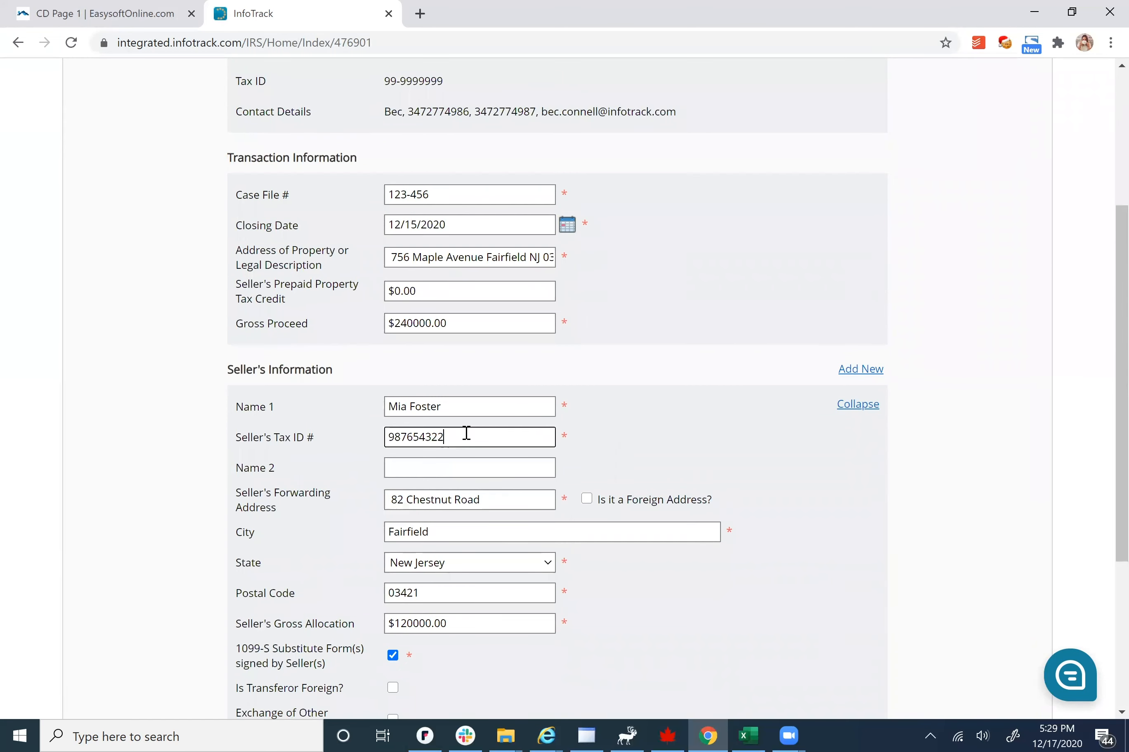
scroll(781, 390, "down", 4)
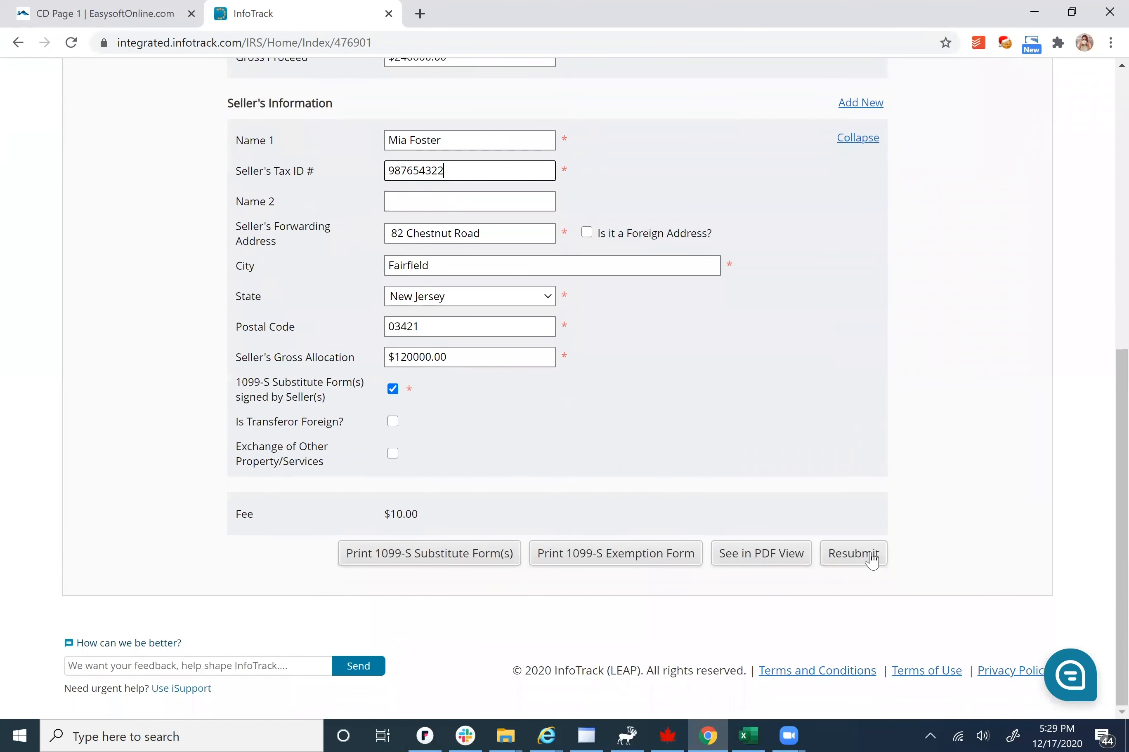
left_click(872, 558)
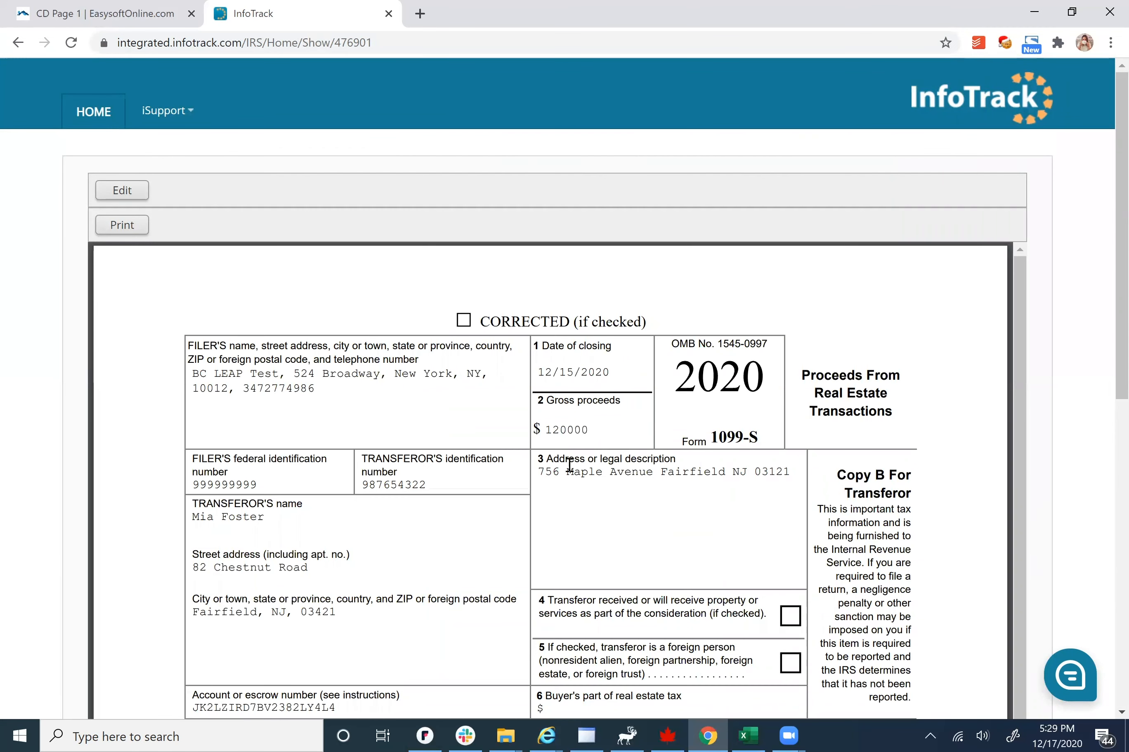
Step: Return to the closing file in Easysoft and open its 1099-S Submission Report
left_click(132, 17)
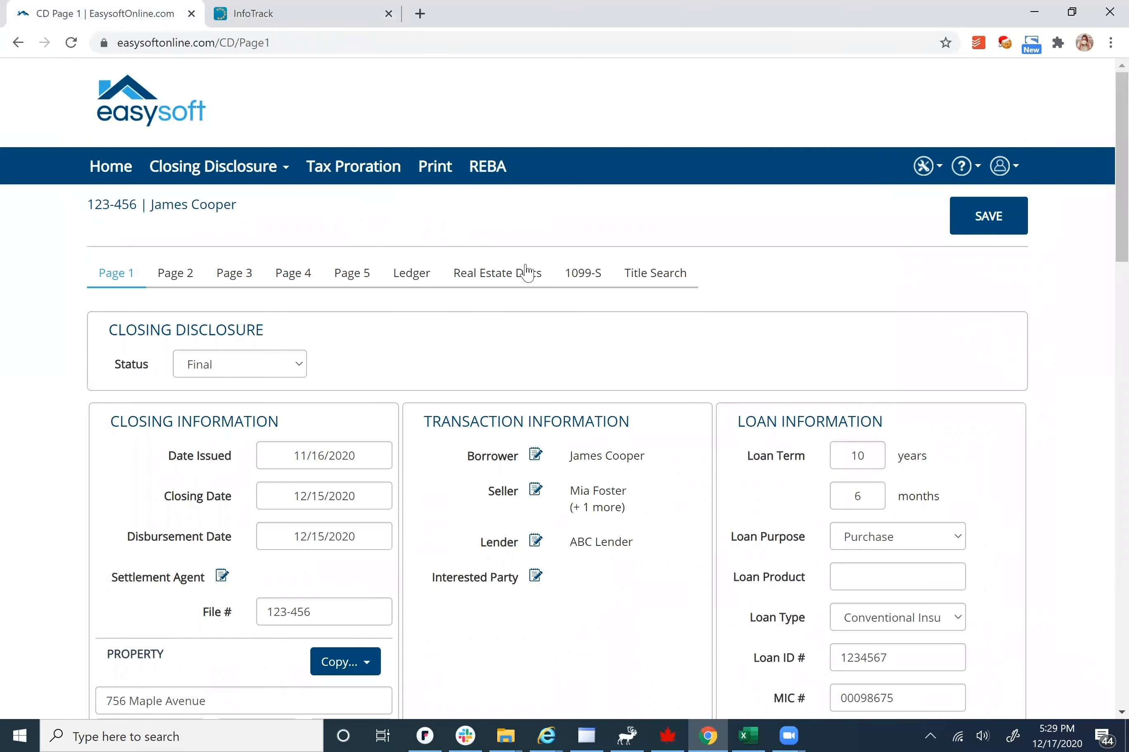
left_click(576, 286)
left_click(586, 339)
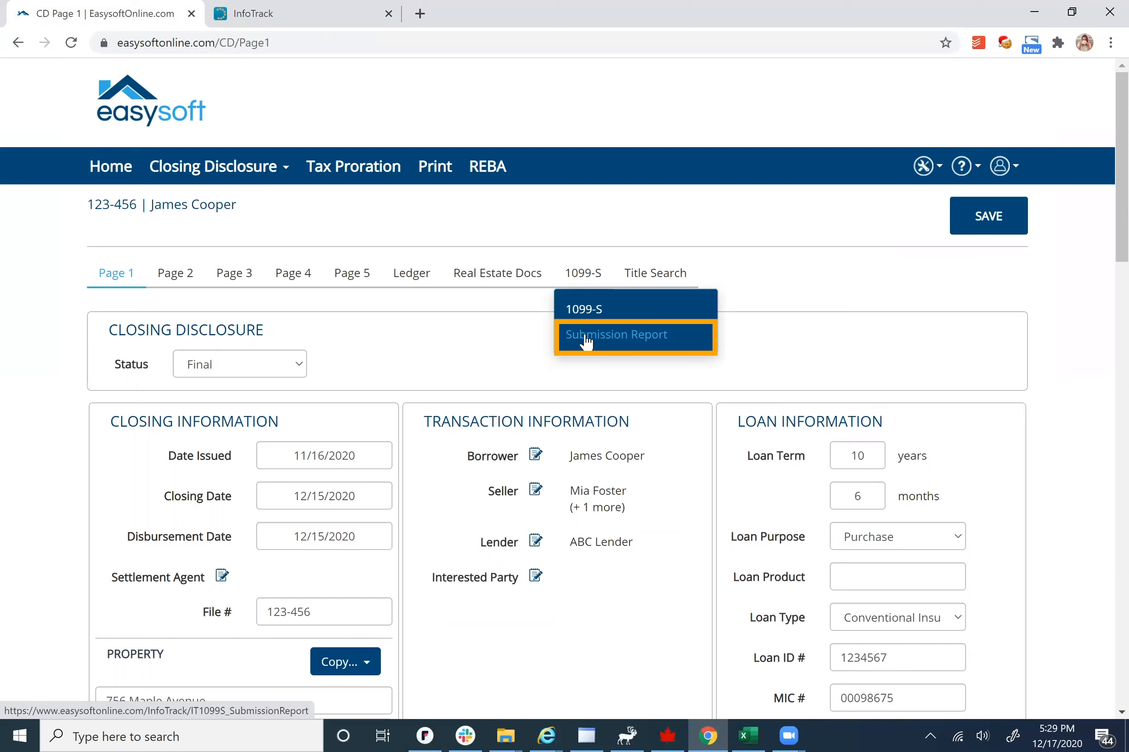